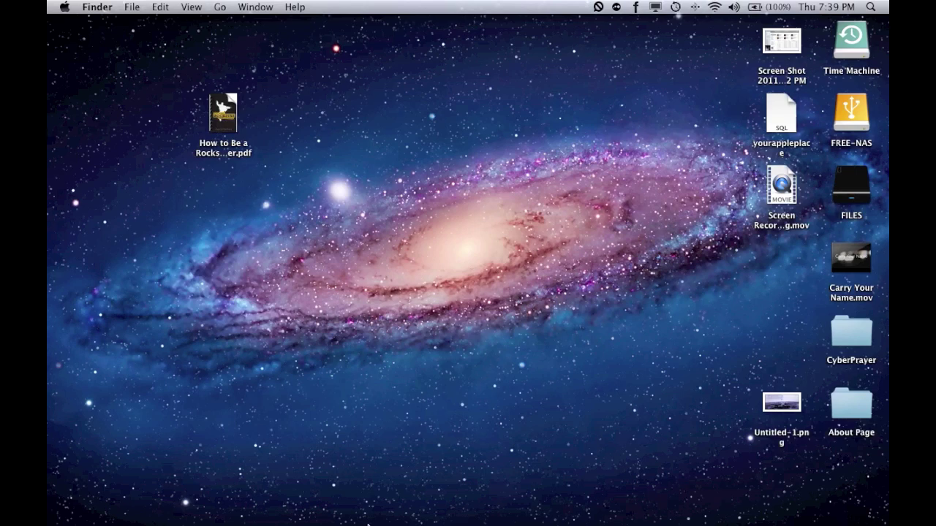
Launch xScope from the Launchpad app grid.
{"action": "mouse_move", "coordinate": [333, 522]}
{"action": "left_click", "coordinate": [119, 502]}
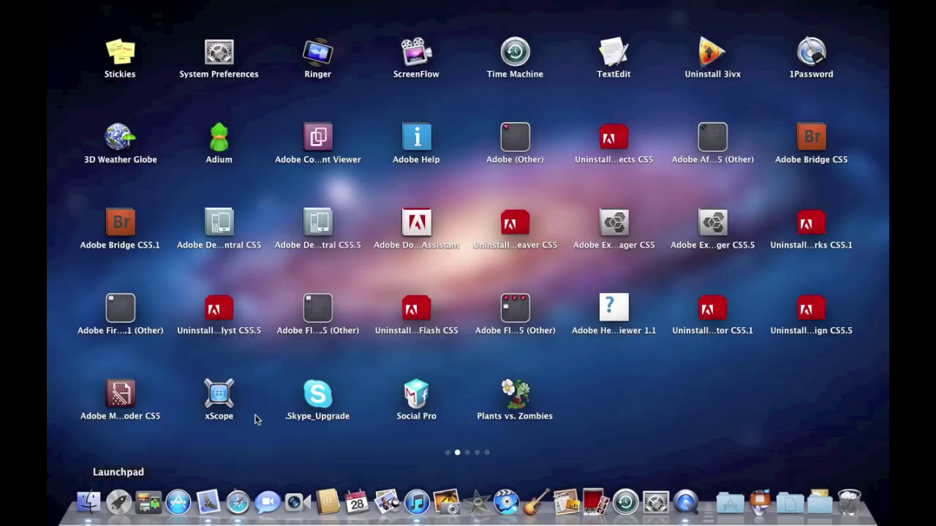
{"action": "left_click", "coordinate": [222, 406]}
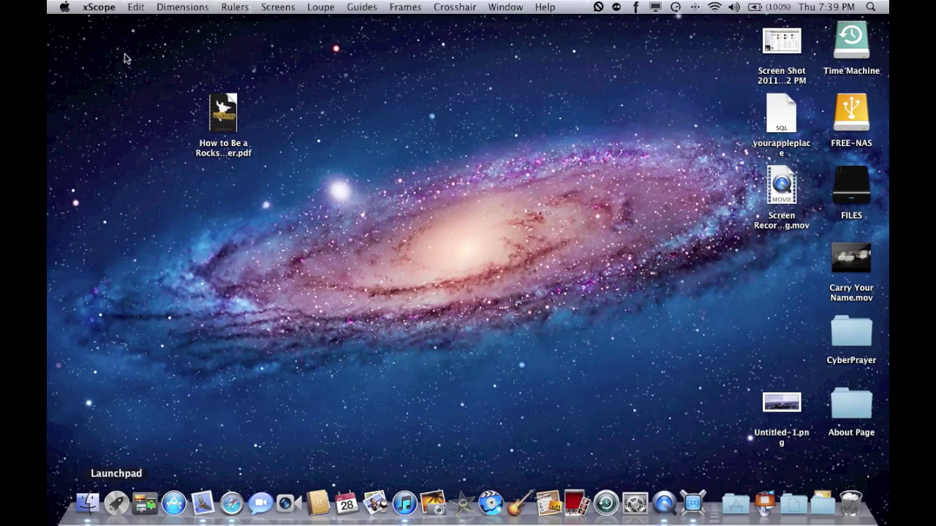
{"action": "left_click", "coordinate": [98, 7]}
{"action": "left_click", "coordinate": [125, 45]}
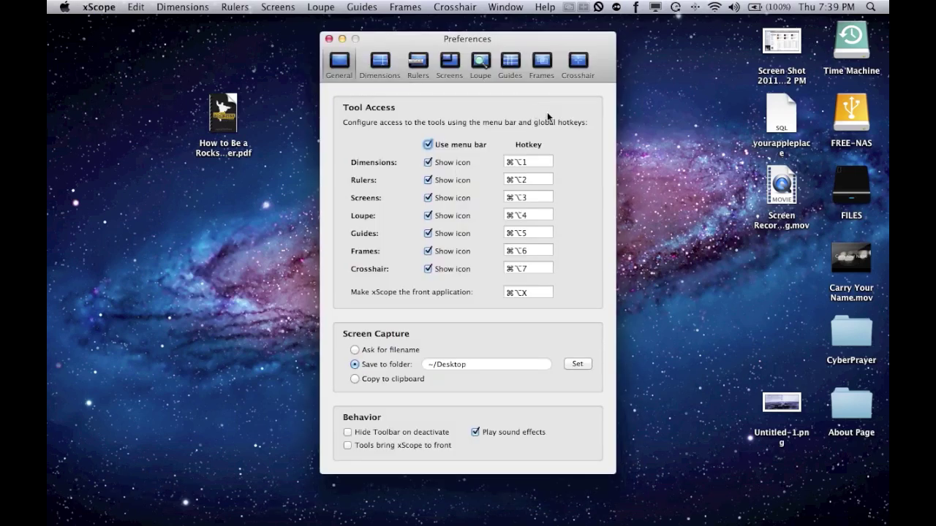
{"action": "left_click", "coordinate": [397, 72]}
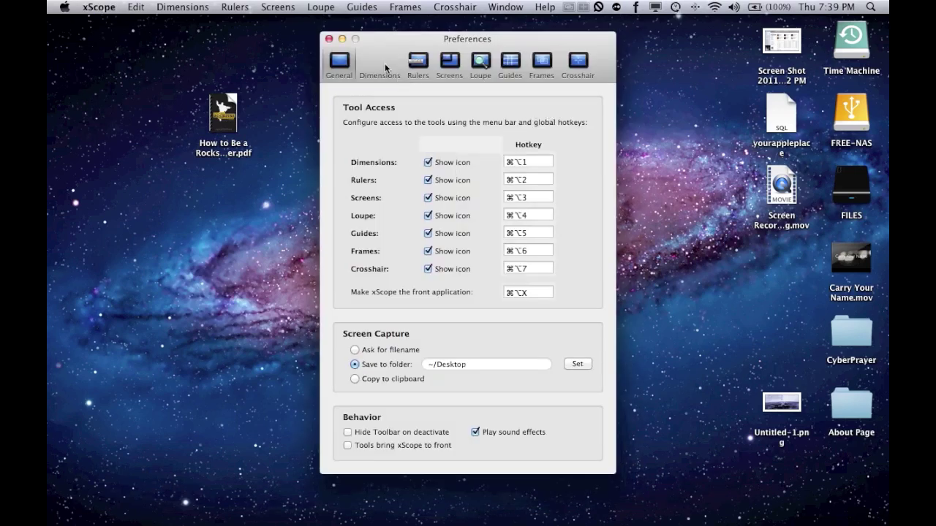
{"action": "left_click", "coordinate": [418, 62]}
{"action": "left_click", "coordinate": [452, 63]}
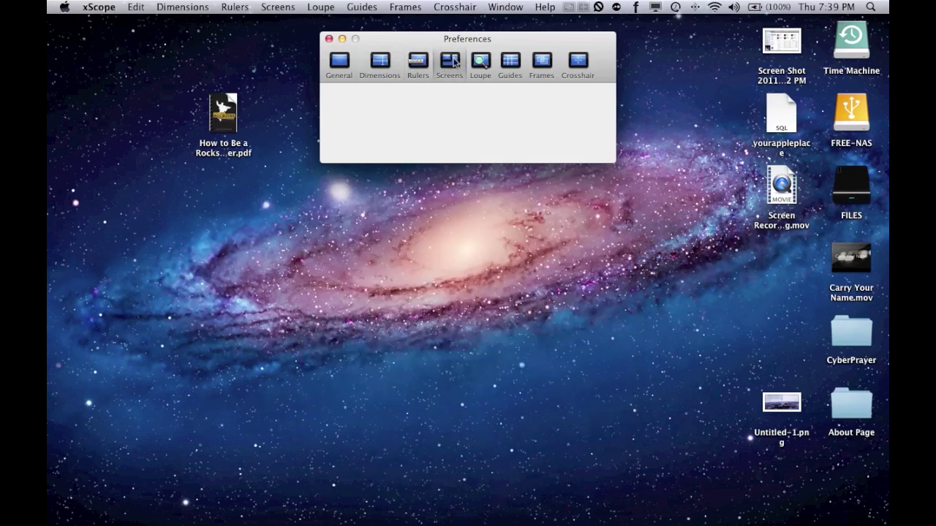
{"action": "left_click", "coordinate": [482, 62]}
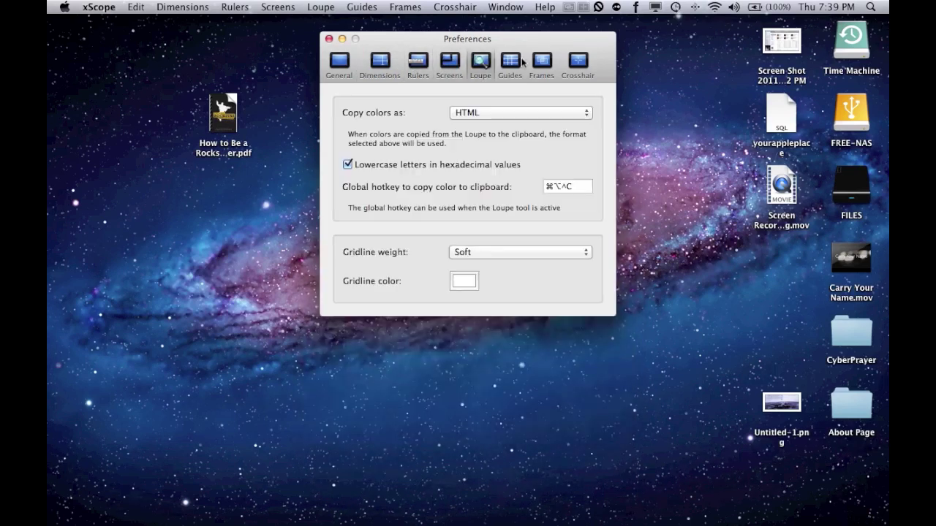
{"action": "left_click", "coordinate": [521, 63]}
{"action": "left_click", "coordinate": [542, 63]}
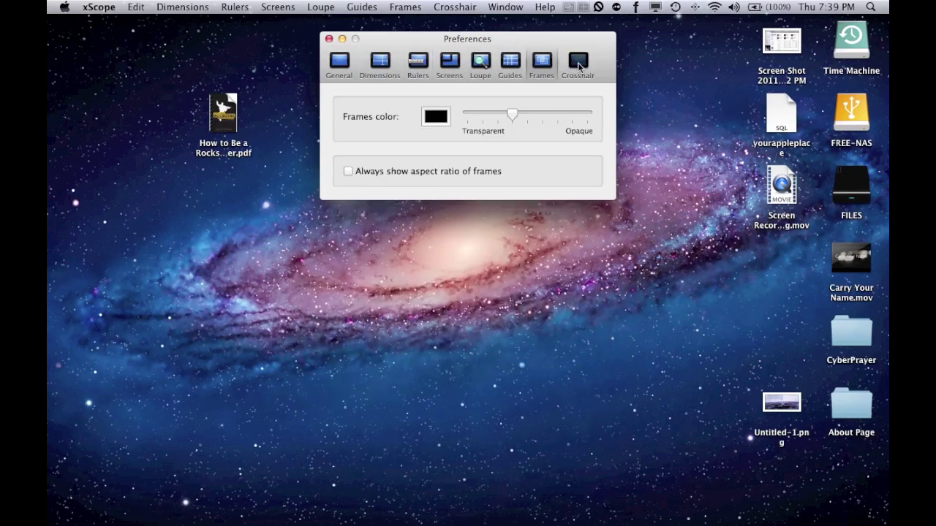
{"action": "left_click", "coordinate": [579, 65]}
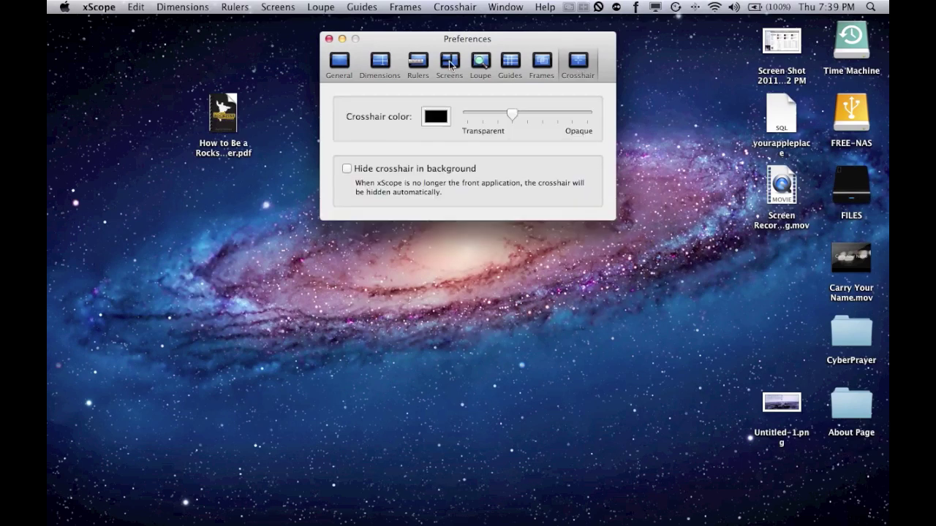
{"action": "left_click", "coordinate": [329, 39]}
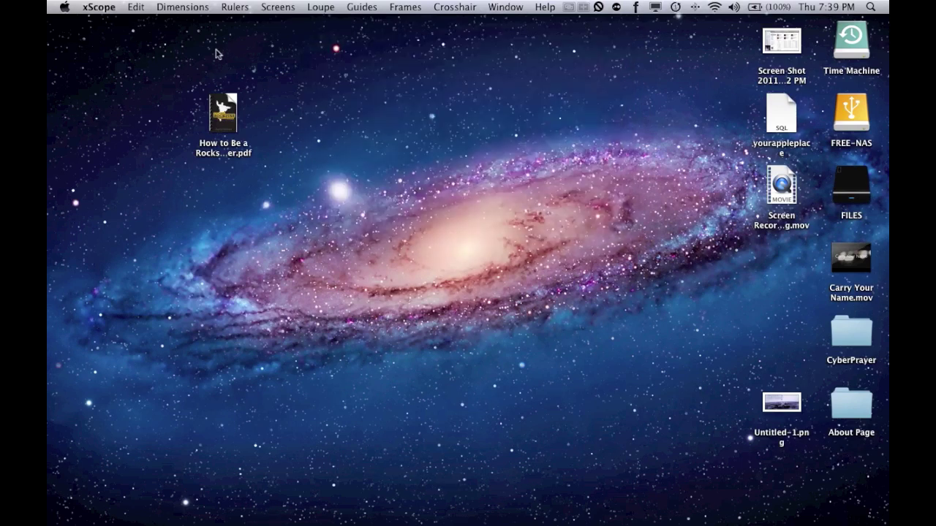
Start Google Chrome from the Applications stack to load the Google+ stream.
{"action": "mouse_move", "coordinate": [644, 516]}
{"action": "left_click", "coordinate": [727, 512]}
{"action": "scroll", "coordinate": [653, 322], "scroll_direction": "down", "scroll_amount": 10}
{"action": "scroll", "coordinate": [657, 329], "scroll_direction": "down", "scroll_amount": 12}
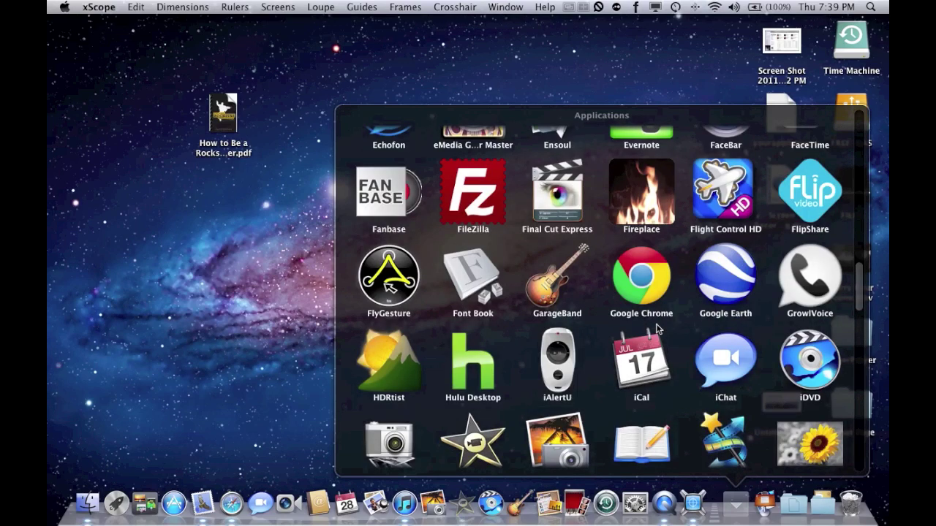
{"action": "scroll", "coordinate": [657, 329], "scroll_direction": "down", "scroll_amount": 5}
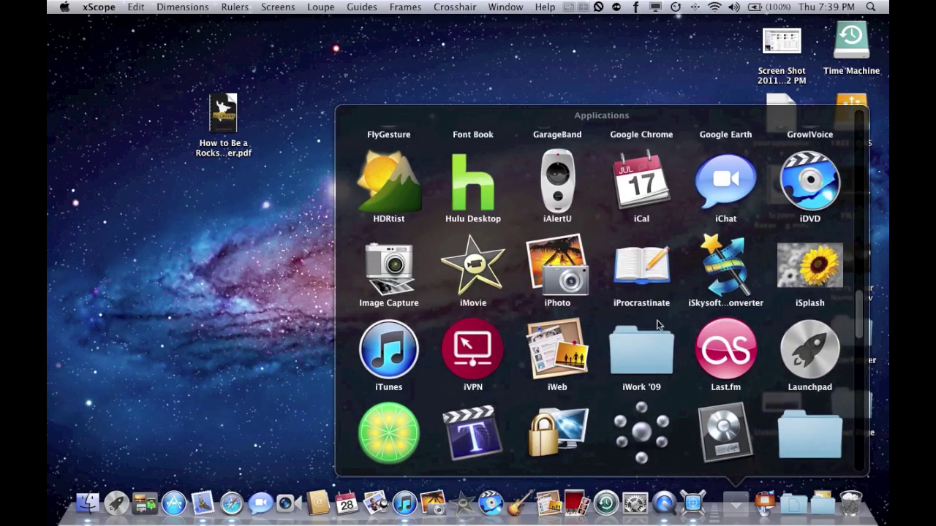
{"action": "scroll", "coordinate": [658, 324], "scroll_direction": "up", "scroll_amount": 2}
{"action": "left_click", "coordinate": [643, 183]}
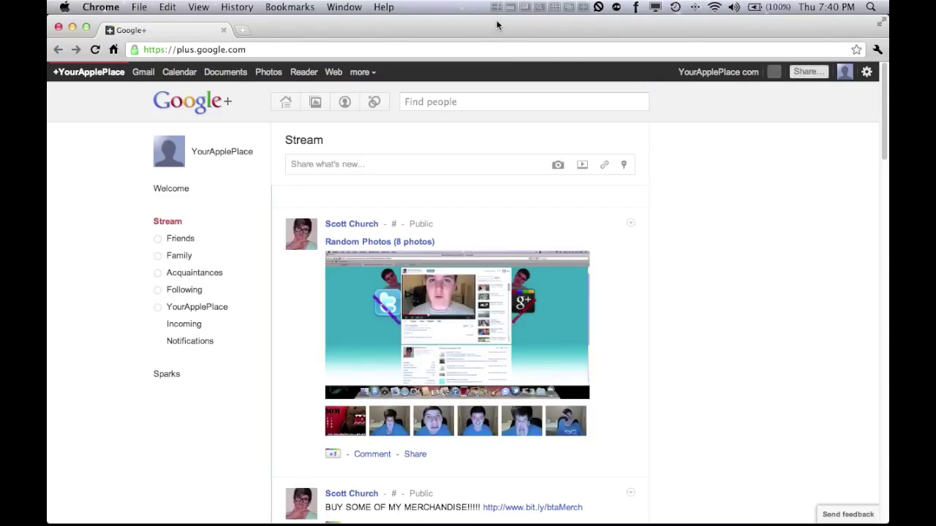
Measure page elements like the 98 x 11 px hangout button with Dimensions, then add screen rulers.
{"action": "mouse_move", "coordinate": [679, 516]}
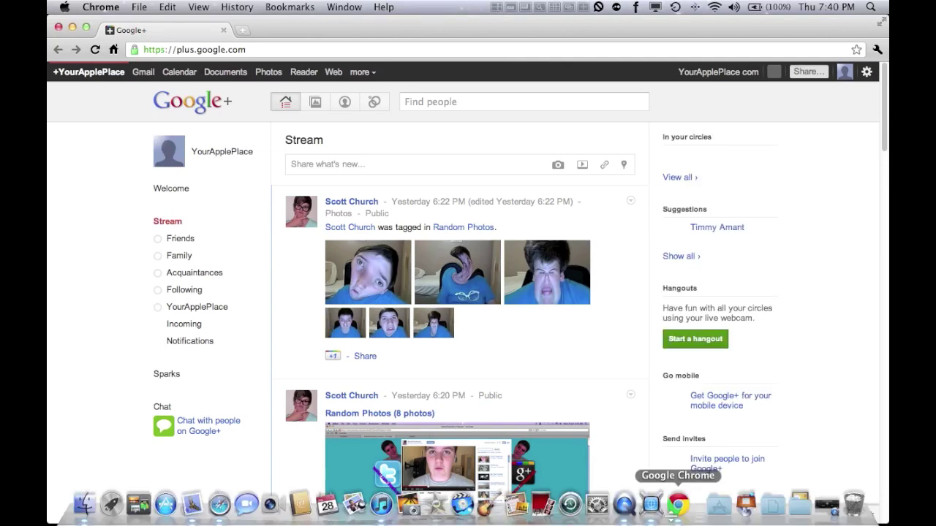
{"action": "left_click", "coordinate": [659, 516]}
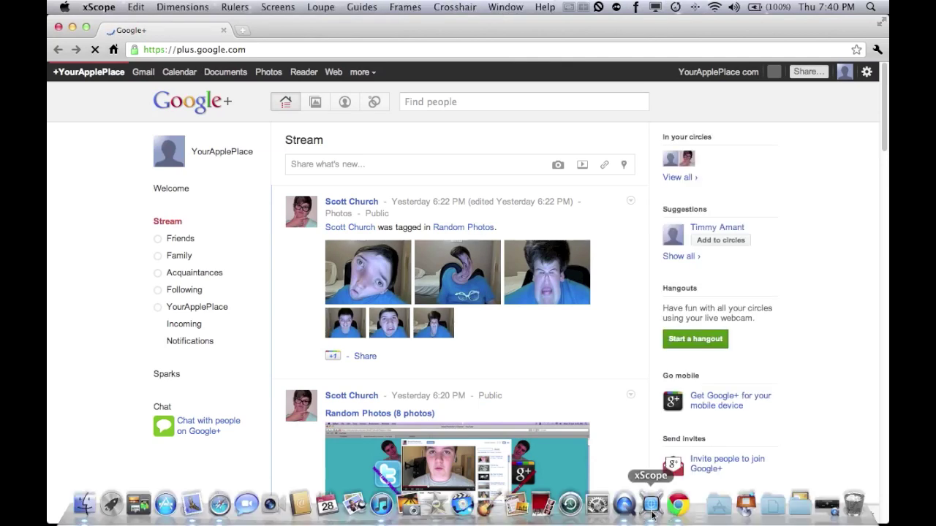
{"action": "left_click", "coordinate": [528, 31]}
{"action": "left_click", "coordinate": [496, 7]}
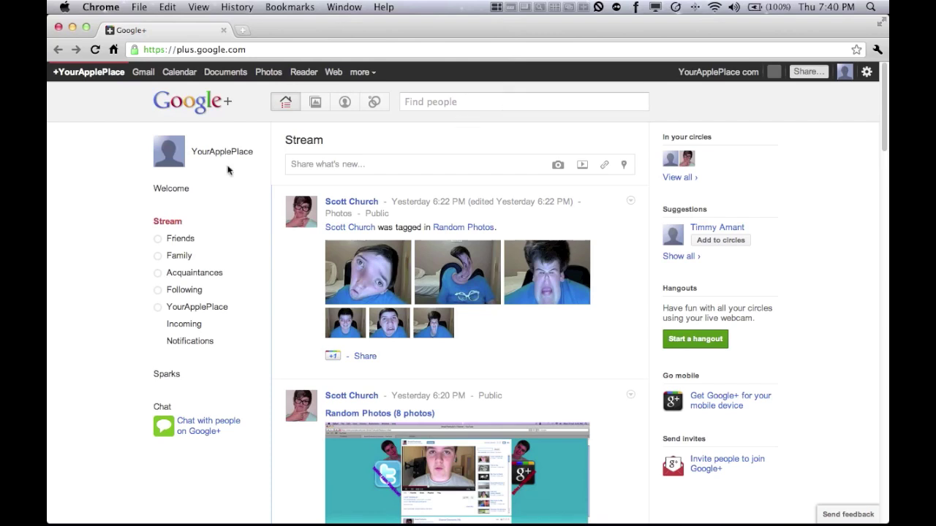
{"action": "left_click", "coordinate": [166, 151]}
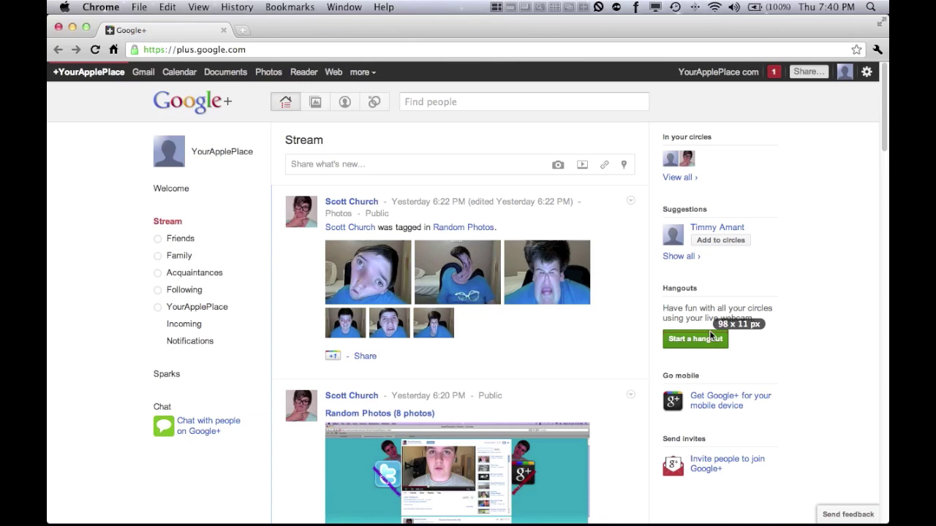
{"action": "key", "text": "Escape"}
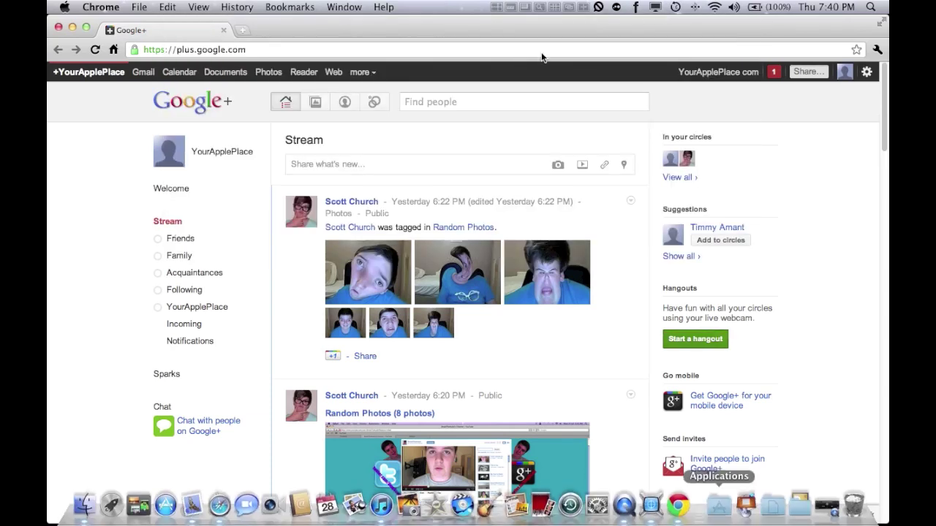
{"action": "left_click", "coordinate": [511, 7]}
Reposition the rulers, lengthen the horizontal one to 531 px and rotate it steeply.
{"action": "left_click_drag", "start_coordinate": [424, 202], "coordinate": [396, 193]}
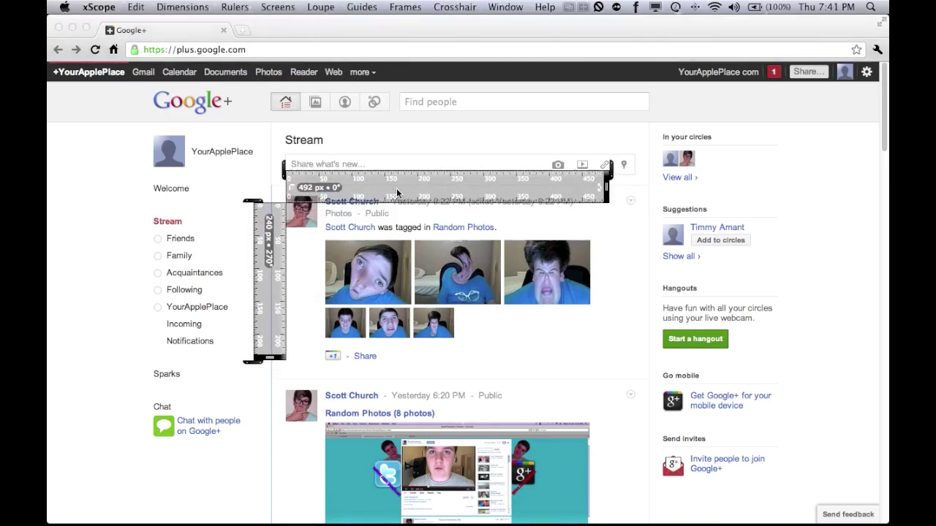
{"action": "left_click_drag", "start_coordinate": [612, 173], "coordinate": [612, 174]}
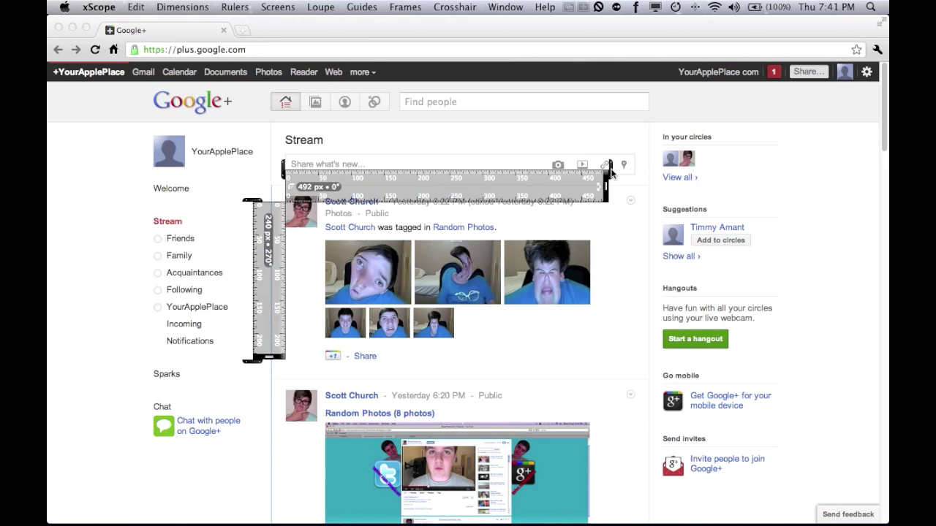
{"action": "left_click_drag", "start_coordinate": [606, 189], "coordinate": [631, 190]}
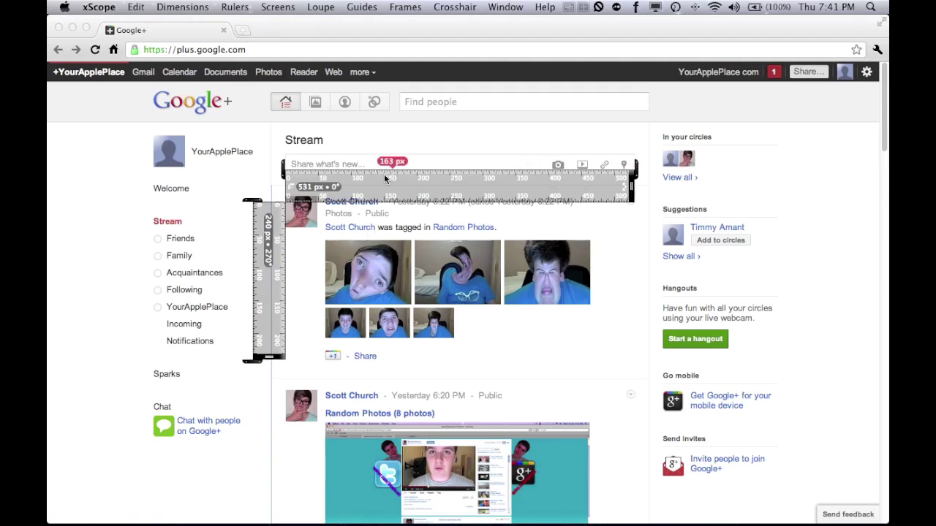
{"action": "left_click_drag", "start_coordinate": [629, 189], "coordinate": [369, 361]}
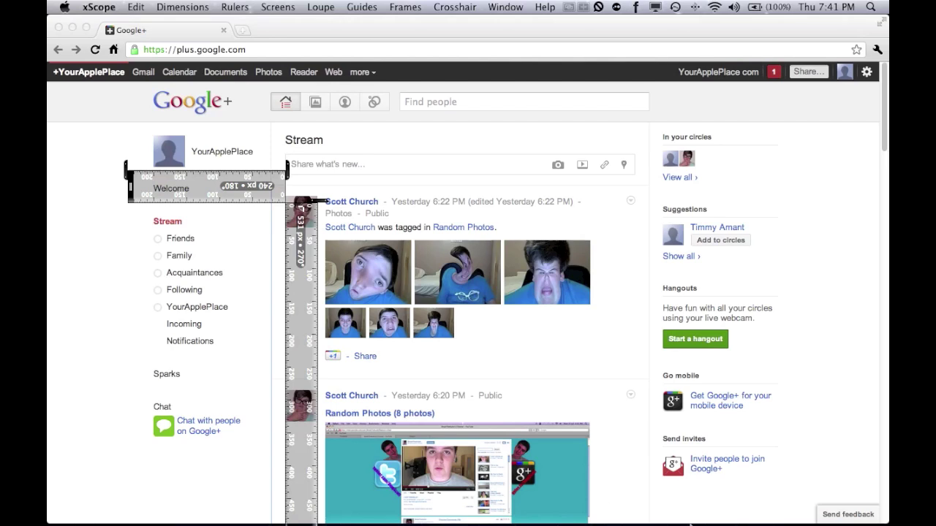
{"action": "left_click", "coordinate": [681, 510]}
Show the 640x480 Screens overlay over Chrome and shift it 48 px left.
{"action": "left_click", "coordinate": [705, 92]}
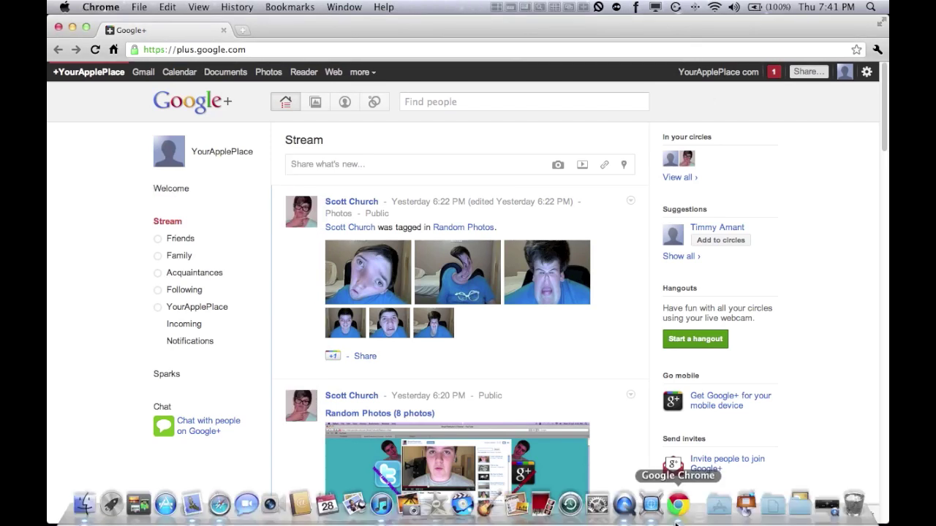
{"action": "left_click", "coordinate": [650, 505]}
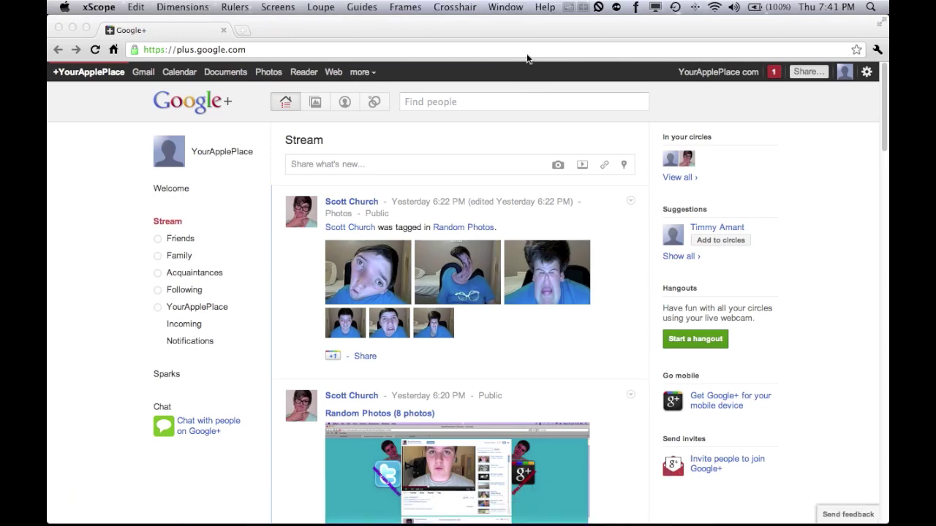
{"action": "left_click", "coordinate": [575, 27]}
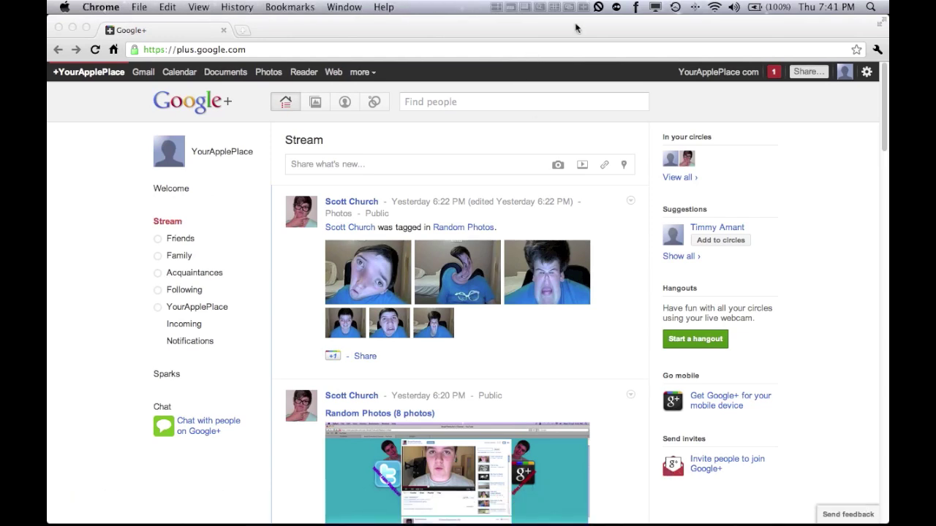
{"action": "left_click", "coordinate": [531, 7]}
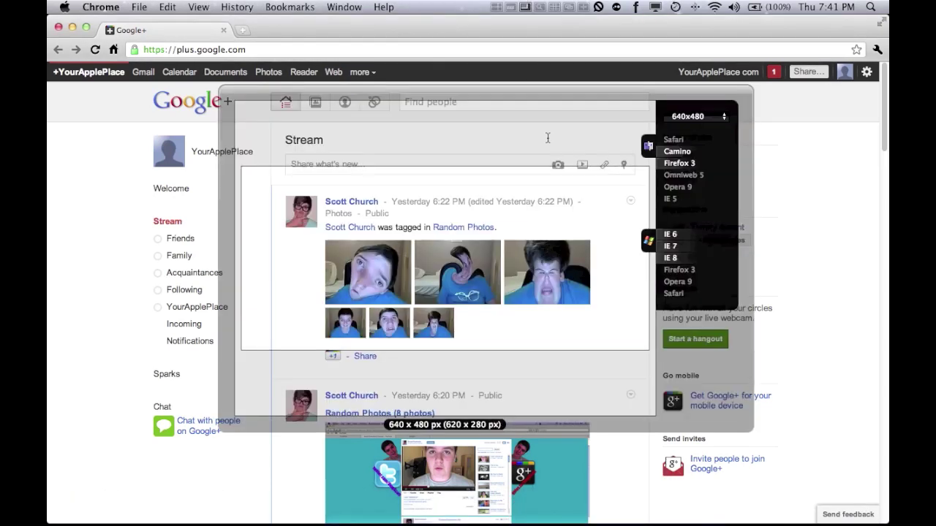
{"action": "left_click_drag", "start_coordinate": [515, 93], "coordinate": [543, 95]}
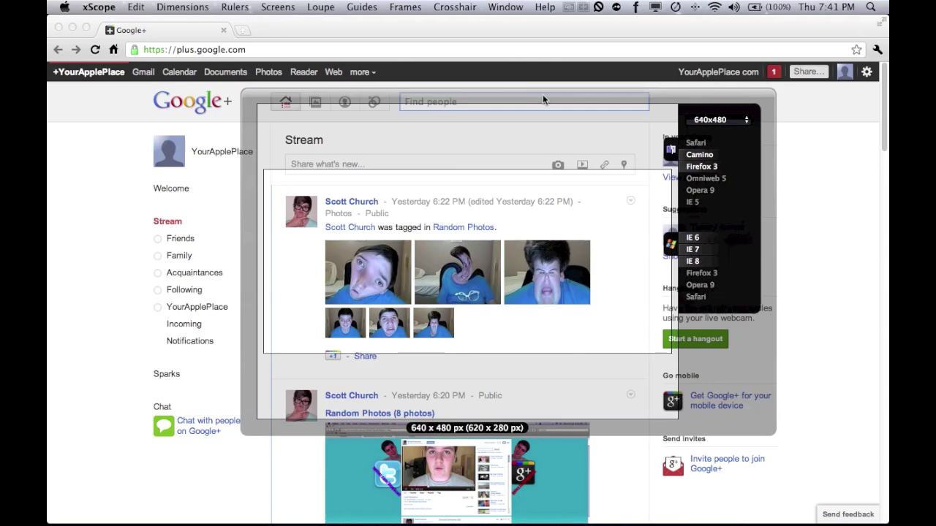
Switch the overlay to 1280x800 MacBook, align it with the page's left edge, then turn Screens off.
{"action": "left_click", "coordinate": [709, 120]}
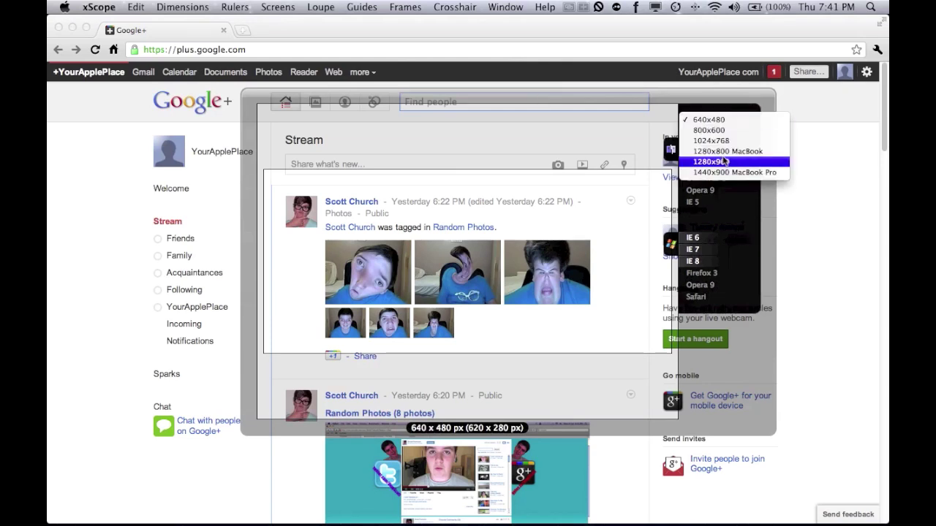
{"action": "left_click", "coordinate": [726, 152]}
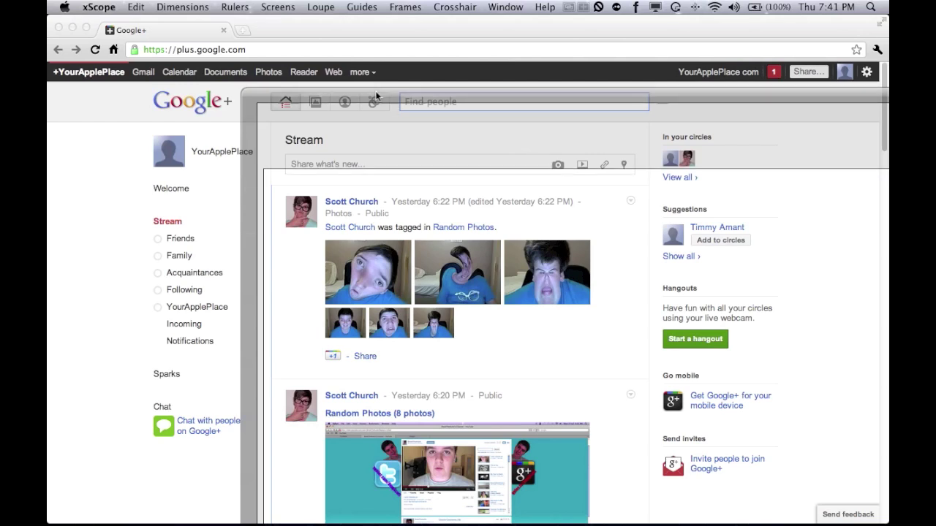
{"action": "left_click_drag", "start_coordinate": [392, 102], "coordinate": [300, 78]}
{"action": "mouse_move", "coordinate": [650, 520]}
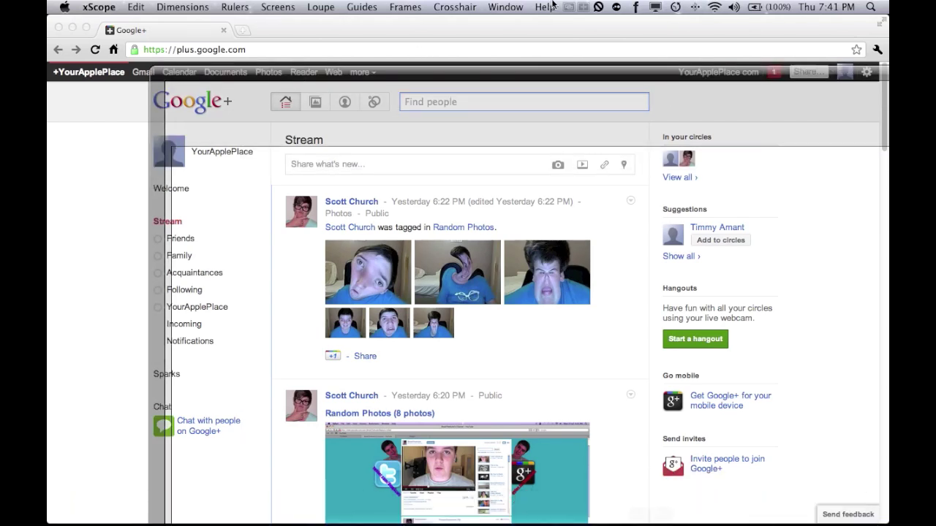
{"action": "left_click", "coordinate": [551, 29]}
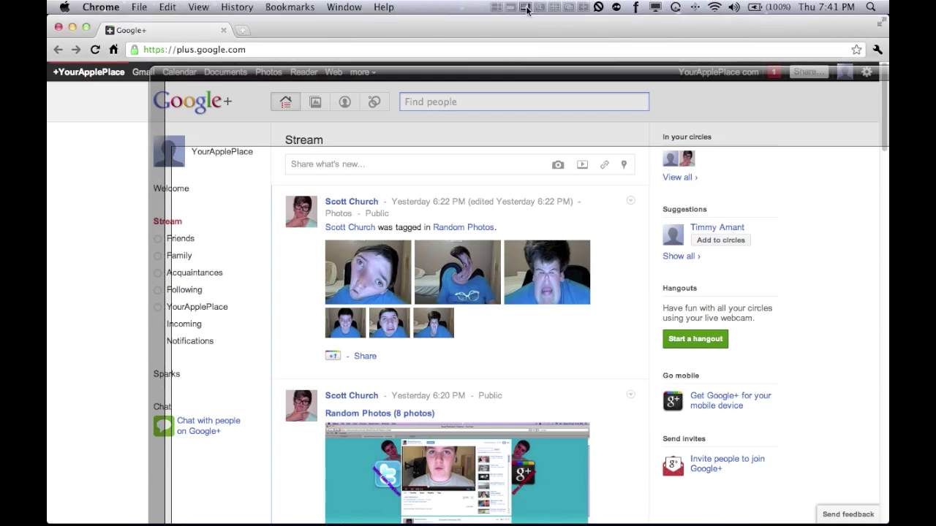
{"action": "left_click", "coordinate": [526, 7]}
Open the Loupe and read #368300 on the green Start a hangout button.
{"action": "left_click", "coordinate": [541, 7]}
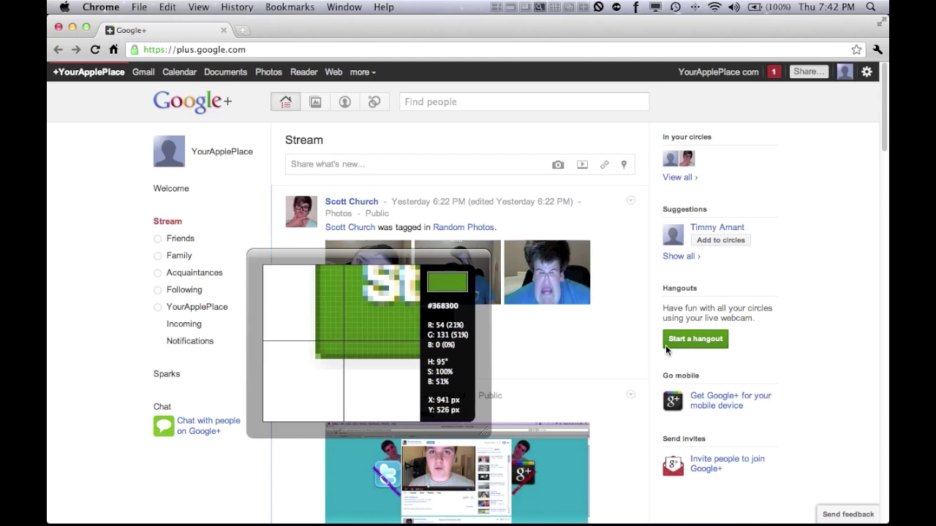
{"action": "scroll", "coordinate": [665, 345], "scroll_direction": "down", "scroll_amount": 1}
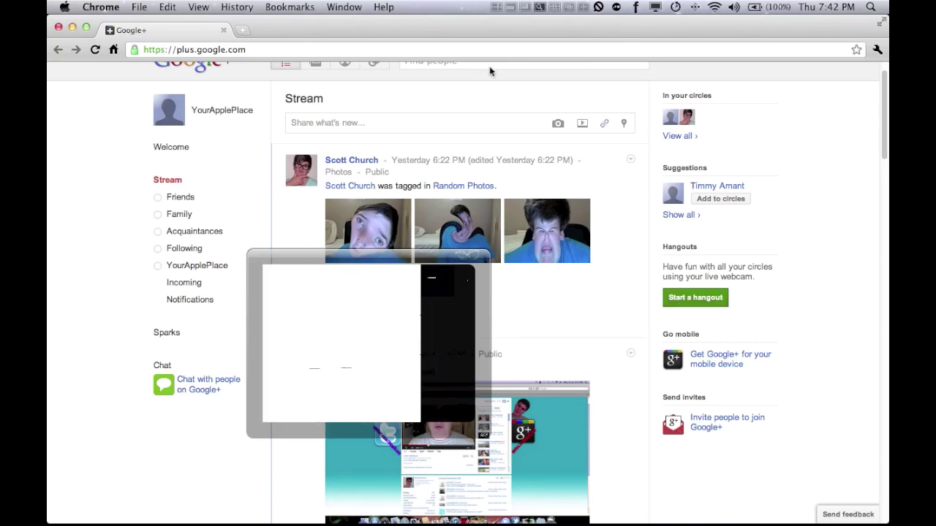
Close the loupe, then test a horizontal guide by scrolling the stream and returning to the top.
{"action": "key", "text": "Escape"}
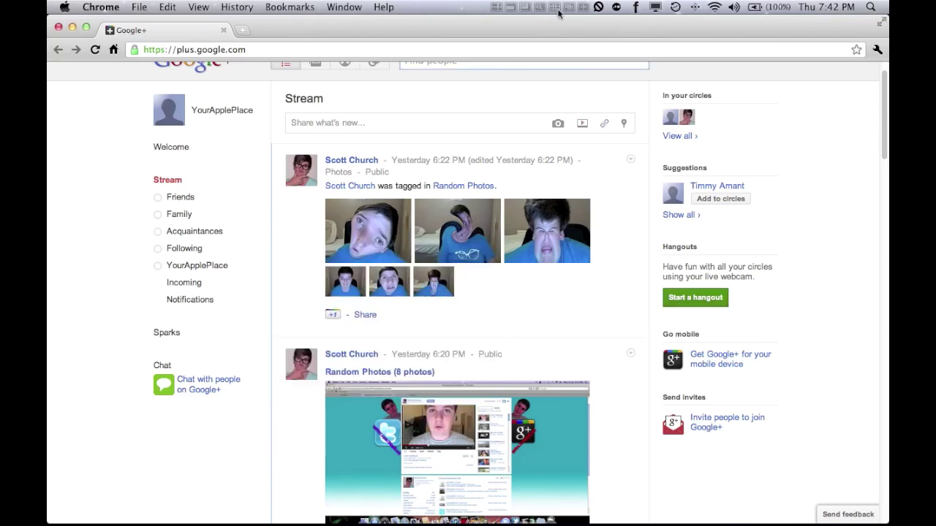
{"action": "left_click", "coordinate": [660, 514]}
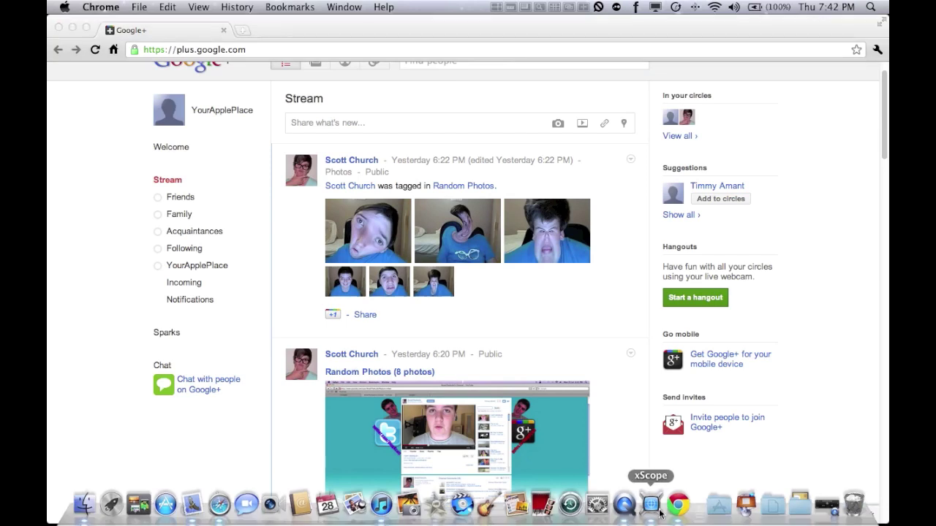
{"action": "left_click", "coordinate": [537, 17]}
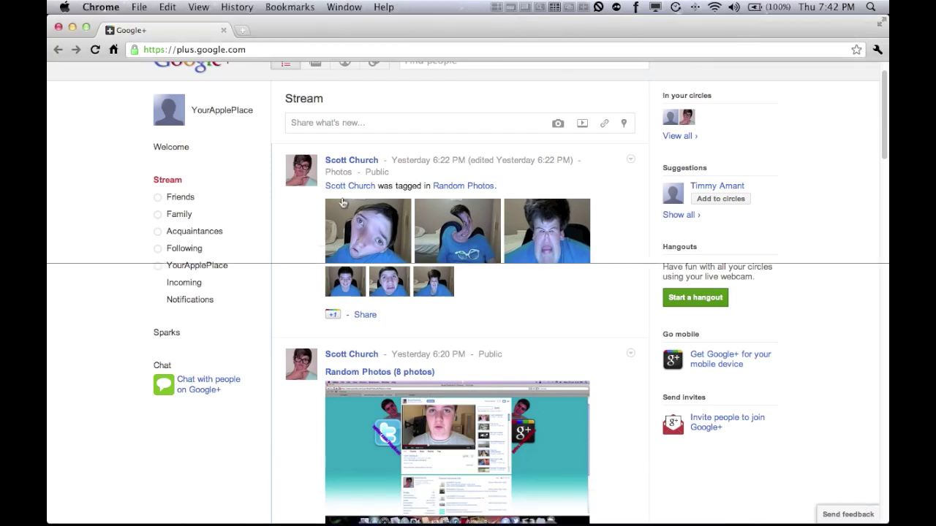
{"action": "scroll", "coordinate": [410, 296], "scroll_direction": "down", "scroll_amount": 1}
{"action": "scroll", "coordinate": [410, 295], "scroll_direction": "down", "scroll_amount": 2}
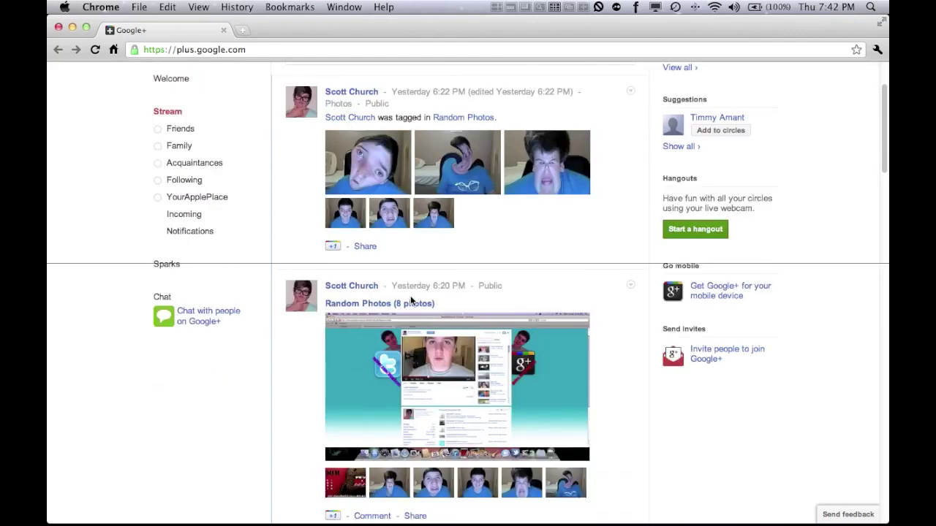
{"action": "scroll", "coordinate": [410, 295], "scroll_direction": "up", "scroll_amount": 4}
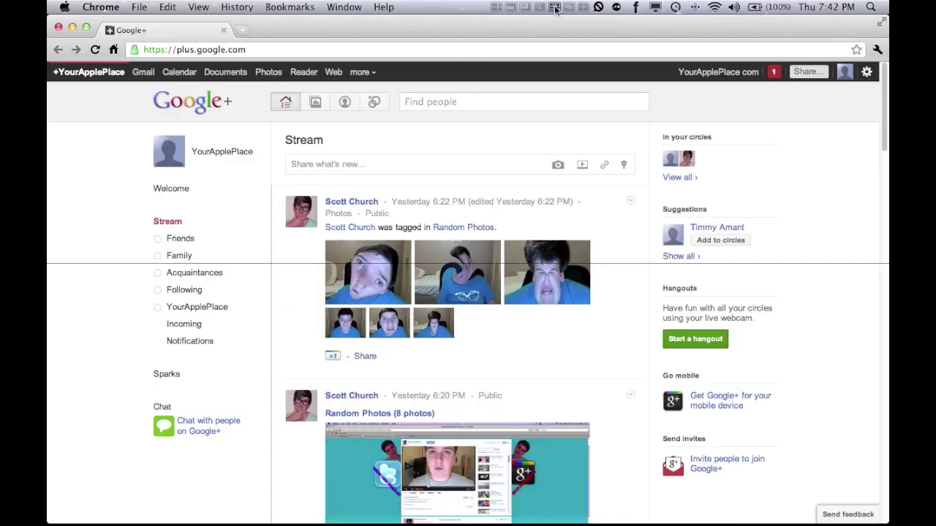
Place a 240 × 160 px frame over the first post's photos, then close it.
{"action": "mouse_move", "coordinate": [656, 521]}
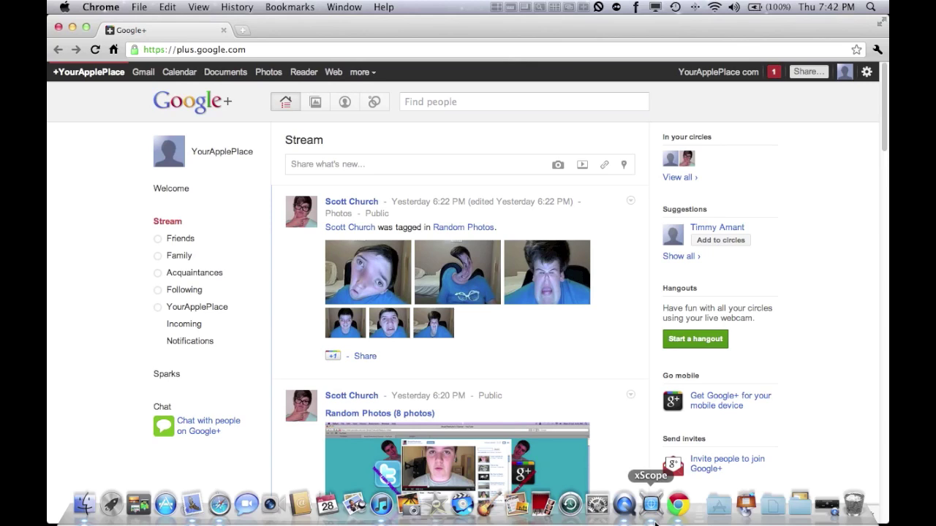
{"action": "left_click", "coordinate": [650, 504]}
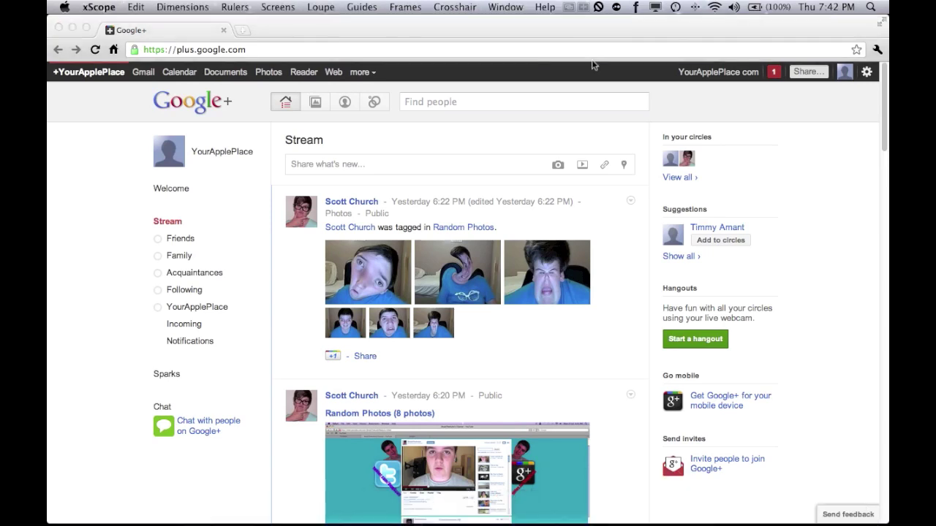
{"action": "left_click", "coordinate": [568, 26]}
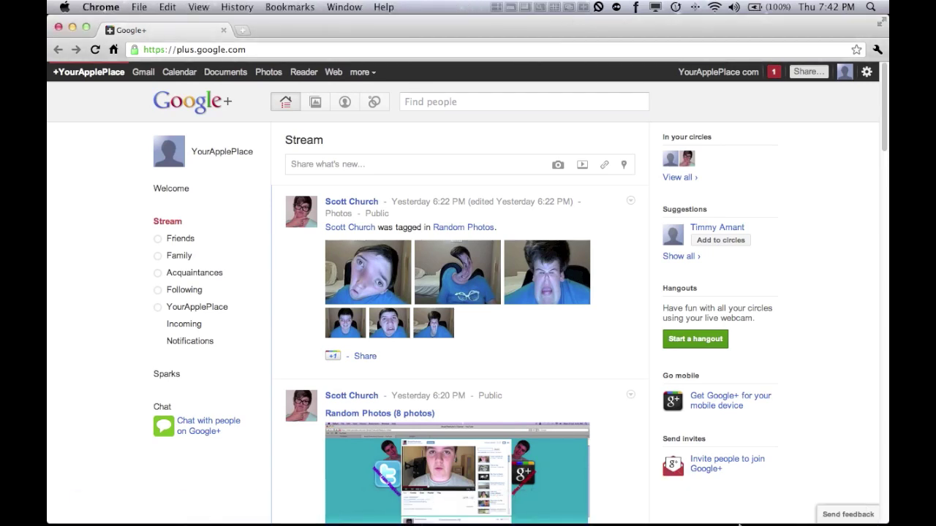
{"action": "mouse_move", "coordinate": [738, 521]}
{"action": "left_click", "coordinate": [656, 515]}
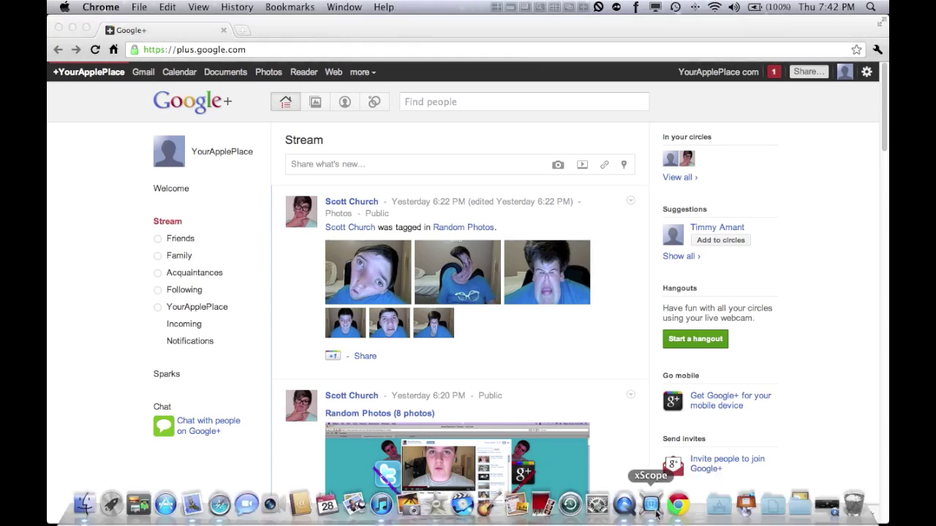
{"action": "left_click", "coordinate": [548, 29]}
{"action": "left_click", "coordinate": [569, 7]}
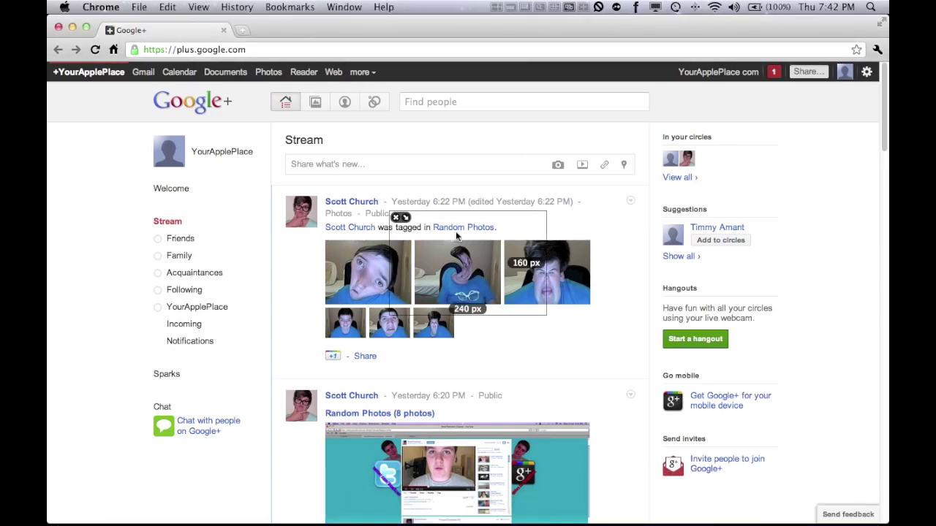
{"action": "left_click_drag", "start_coordinate": [502, 221], "coordinate": [440, 168]}
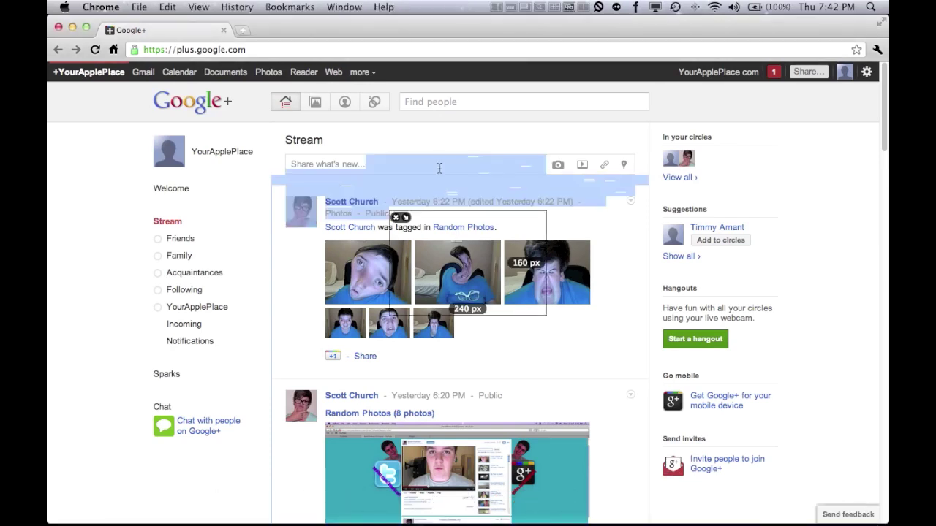
{"action": "left_click", "coordinate": [396, 218]}
{"action": "left_click", "coordinate": [395, 218]}
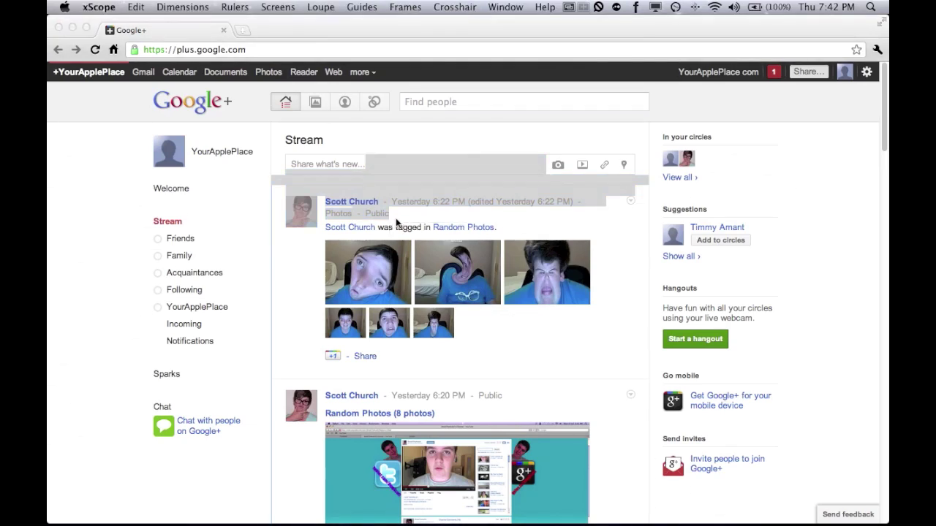
Read coordinates such as X 791, Y 17 with the crosshair, then turn it off and clear the selection.
{"action": "left_click", "coordinate": [589, 8]}
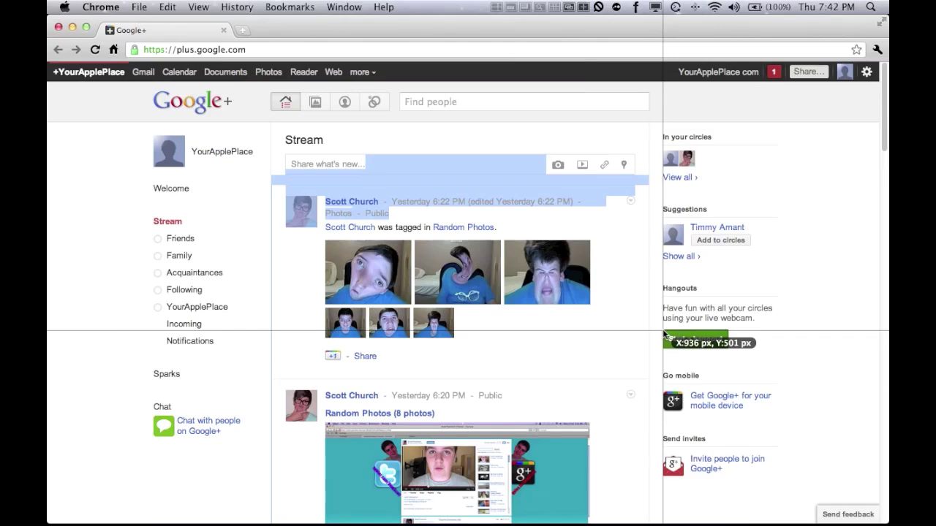
{"action": "left_click", "coordinate": [584, 10]}
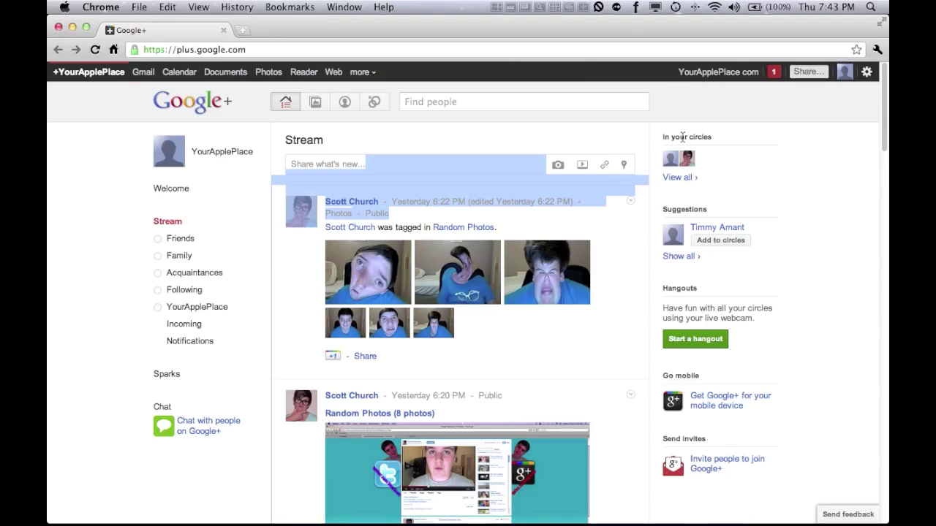
{"action": "left_click", "coordinate": [754, 175]}
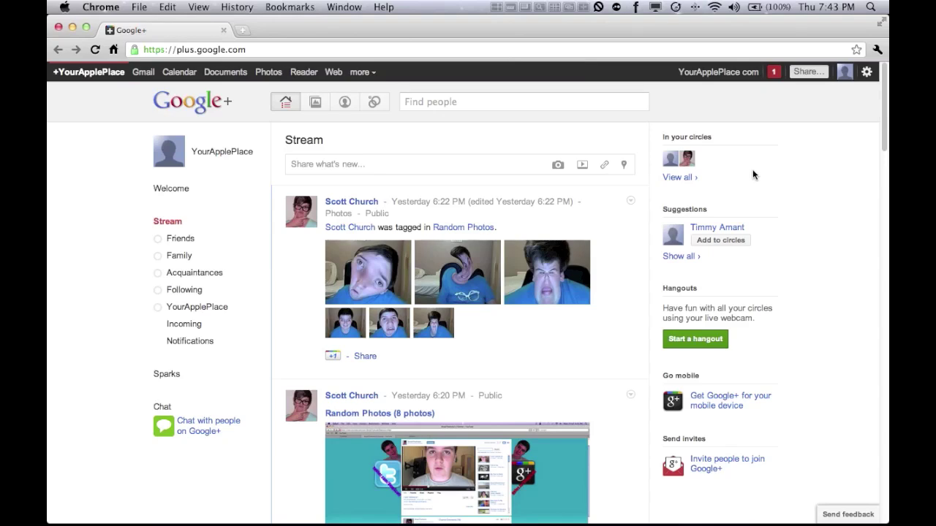
Scroll the iconfactory.com xScope page's tool list down to the footer and back to the top.
{"action": "mouse_move", "coordinate": [746, 524]}
{"action": "left_click", "coordinate": [650, 508]}
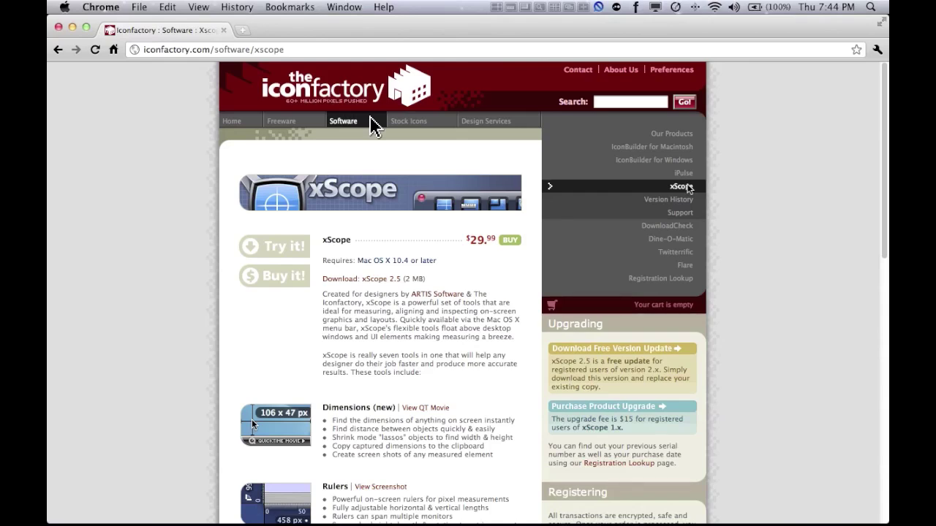
{"action": "scroll", "coordinate": [164, 209], "scroll_direction": "down", "scroll_amount": 5}
{"action": "scroll", "coordinate": [163, 212], "scroll_direction": "down", "scroll_amount": 3}
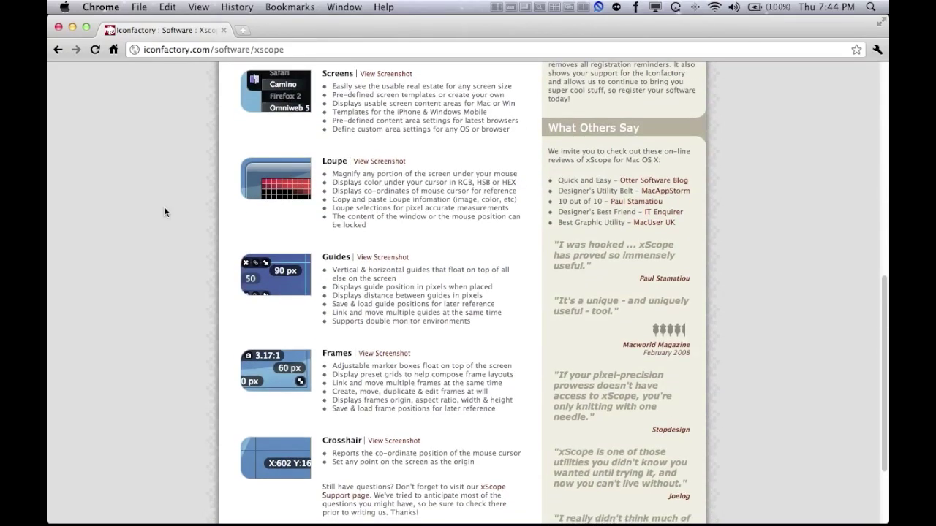
{"action": "scroll", "coordinate": [164, 212], "scroll_direction": "down", "scroll_amount": 2}
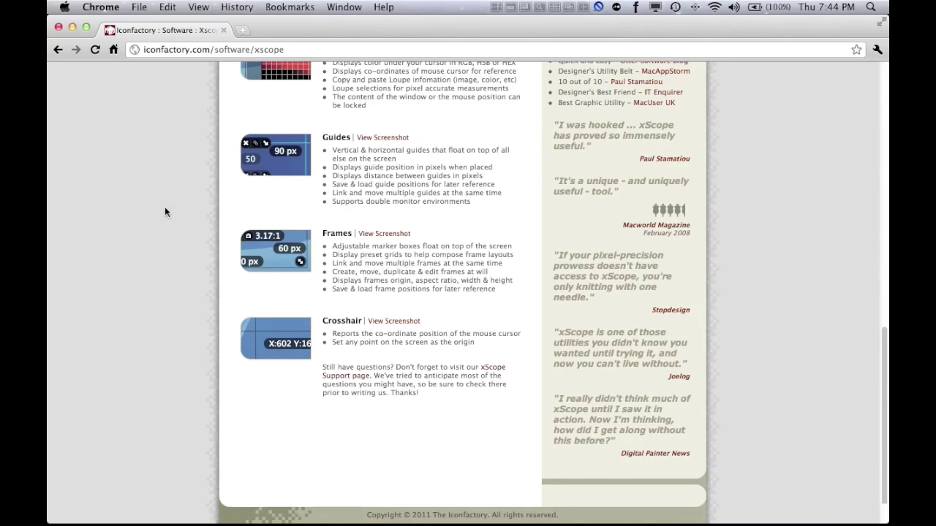
{"action": "scroll", "coordinate": [164, 212], "scroll_direction": "up", "scroll_amount": 10}
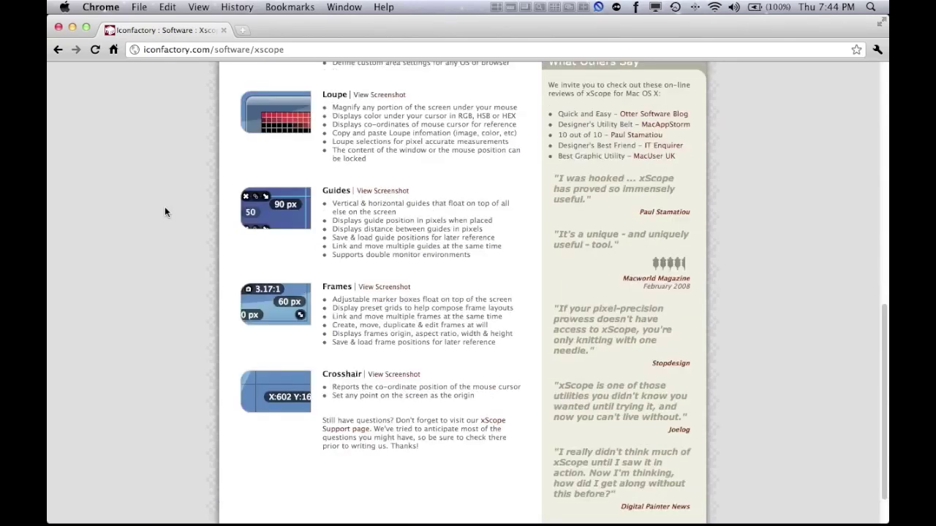